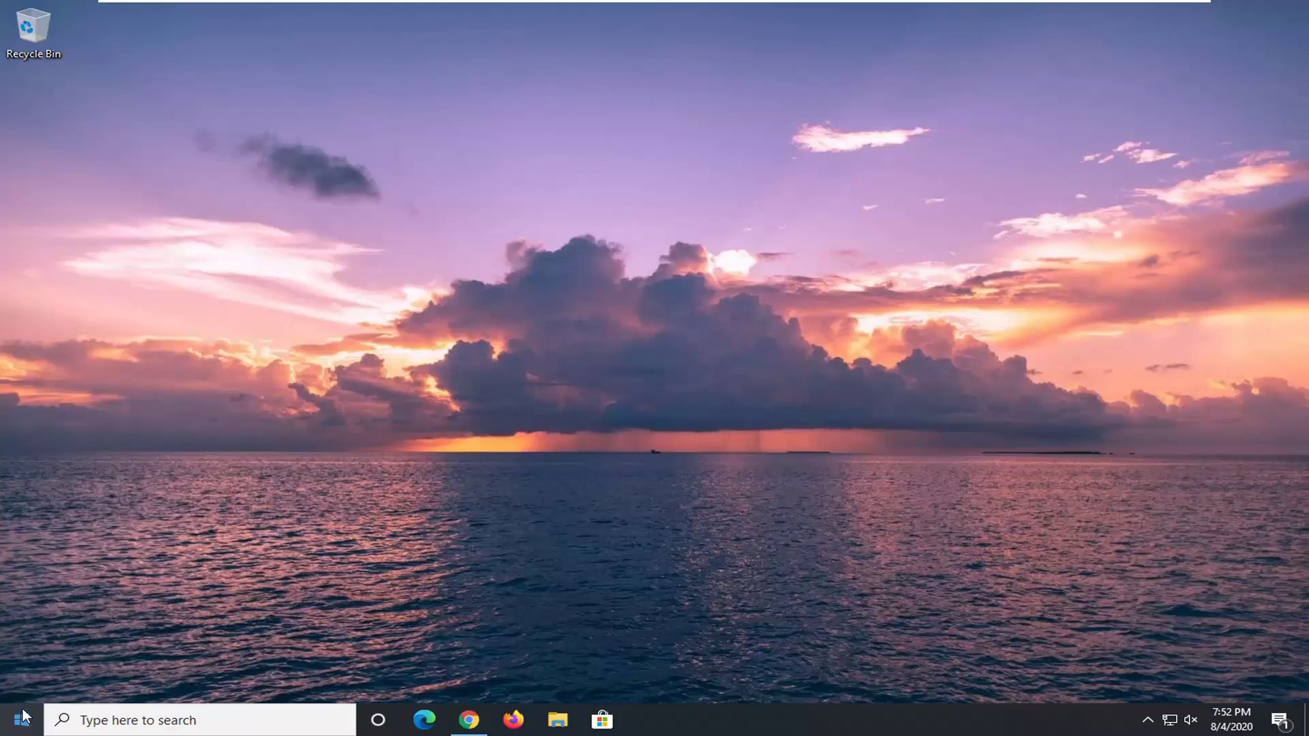
Step: Search 'programs' from Start and open Add or remove programs
left_click(3, 731)
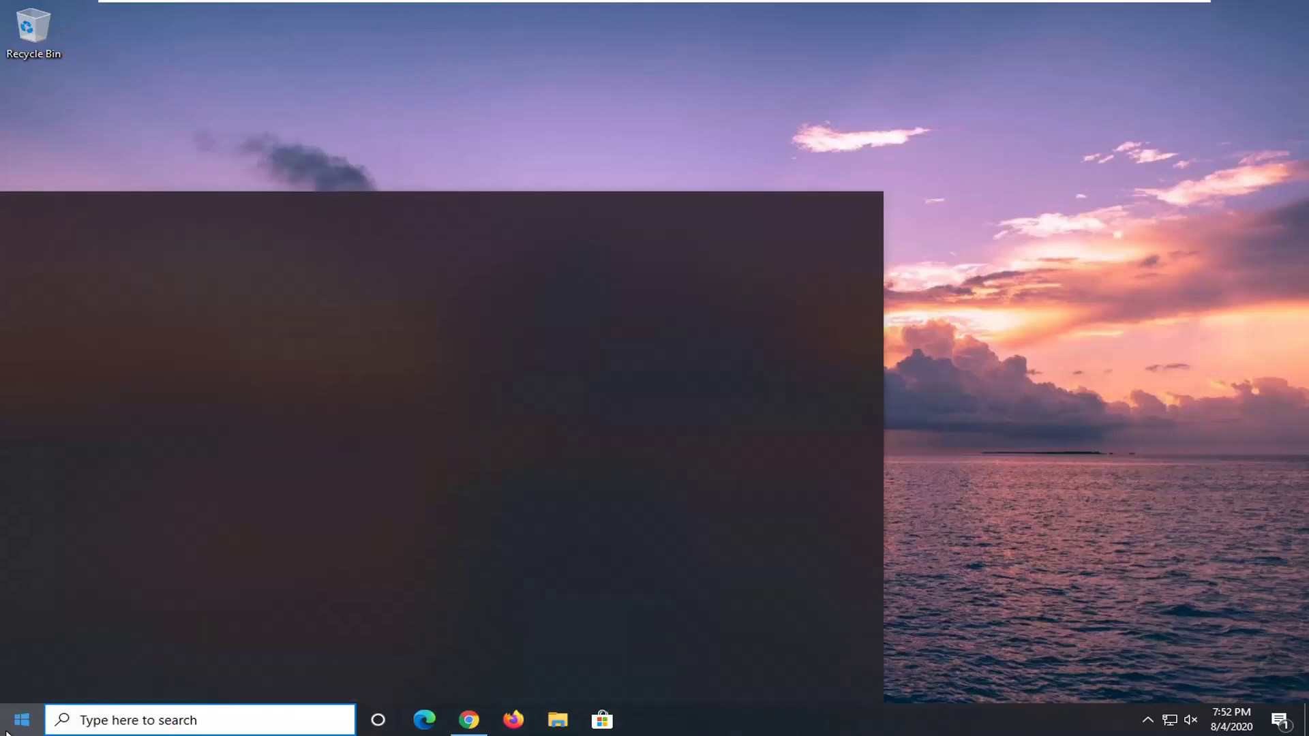
type("programs")
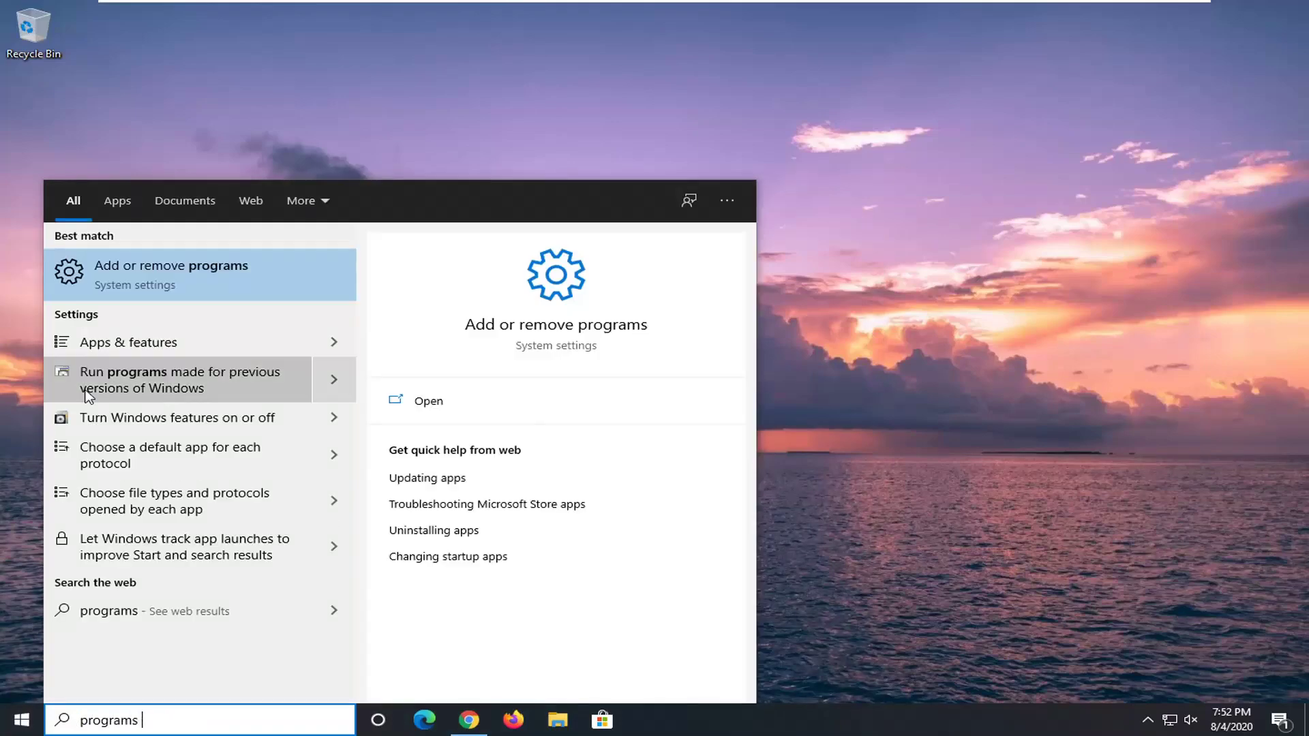
left_click(184, 275)
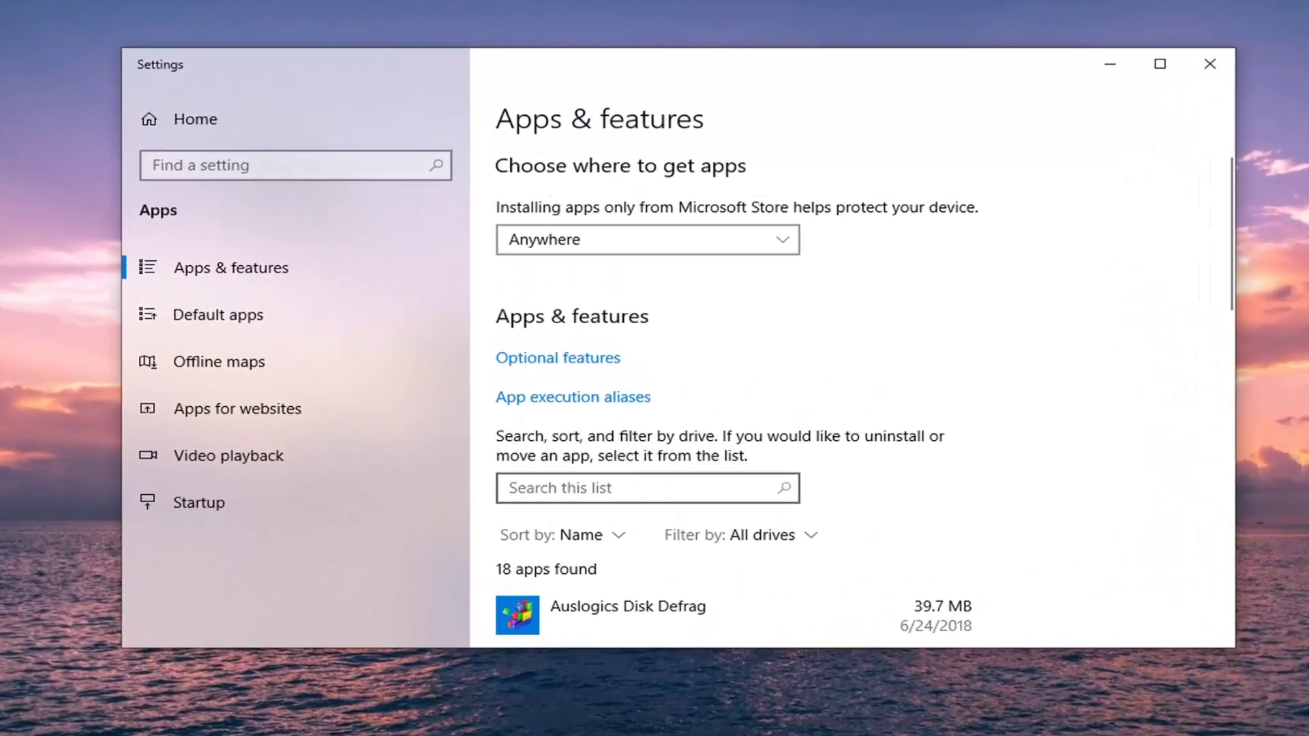
Step: Filter the app list to 'discord', select Discord 0.0.306, and choose Uninstall
type("discord")
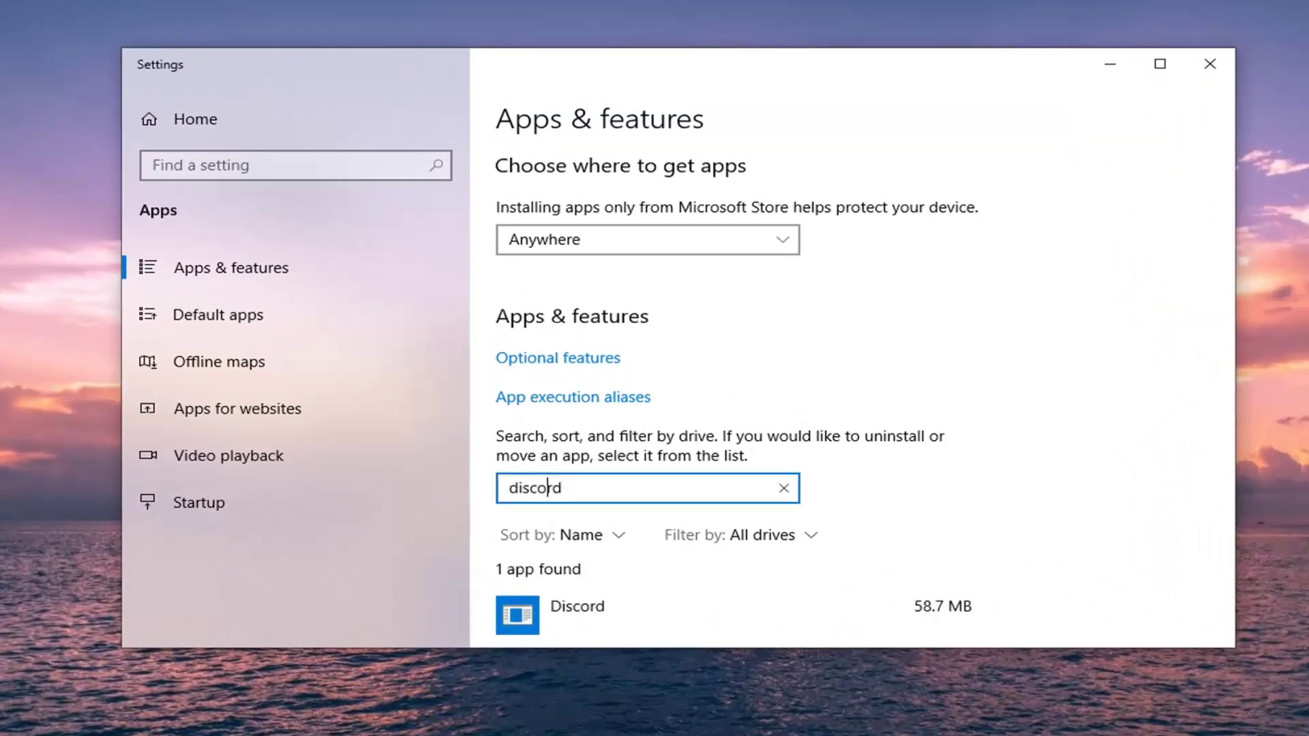
scroll(613, 561, "down", 1)
left_click(570, 535)
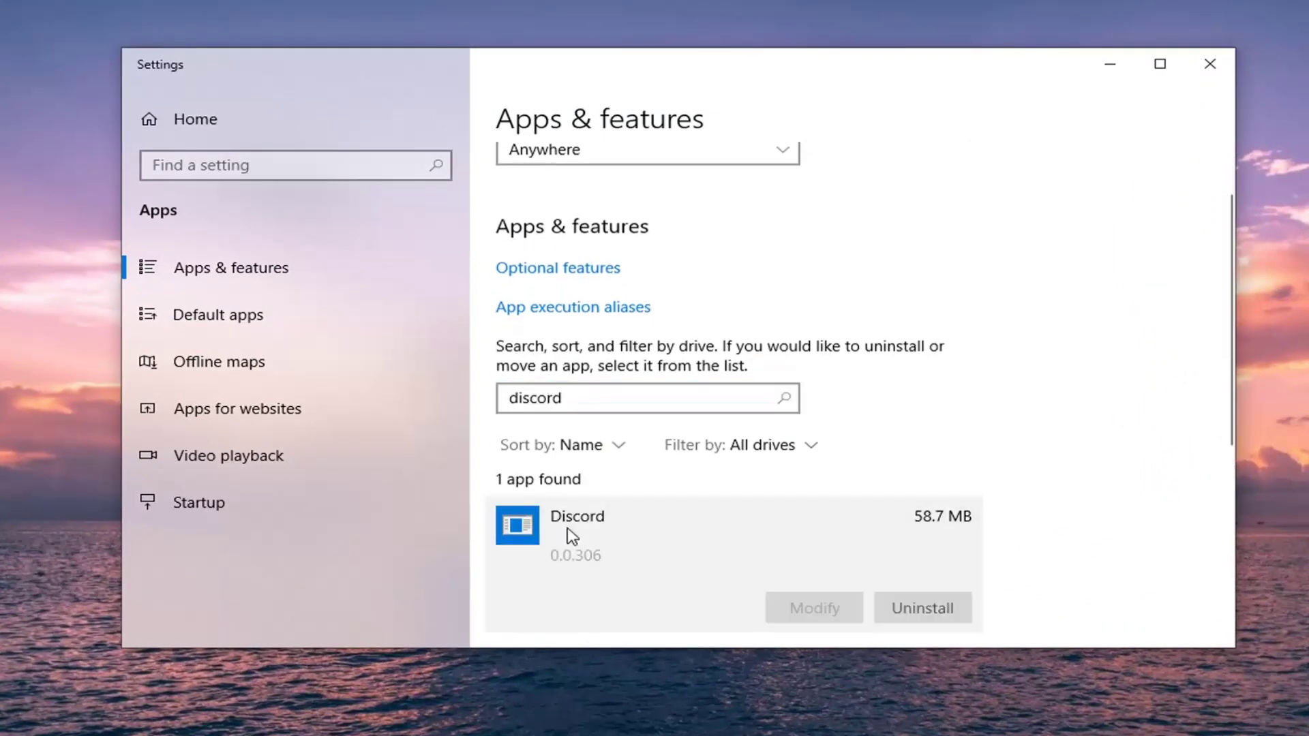
left_click(945, 617)
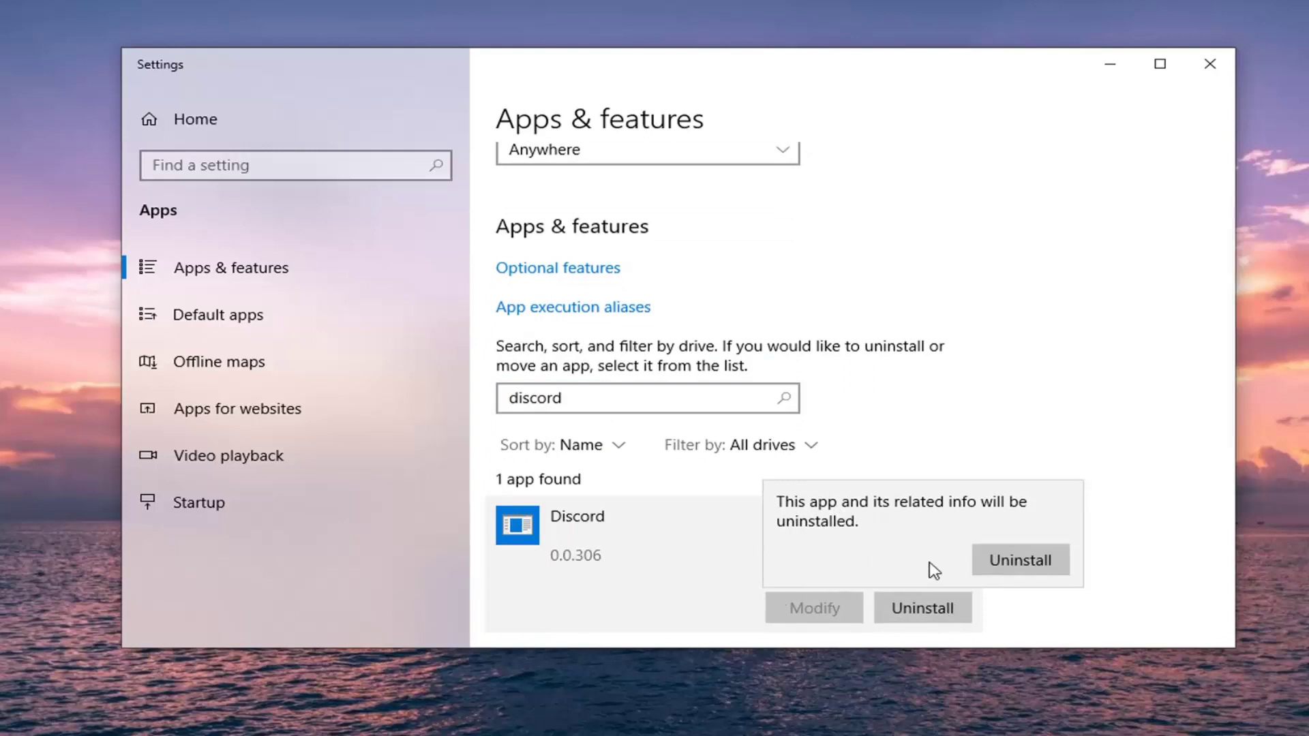
Step: Confirm removing Discord and its related info
left_click(1014, 560)
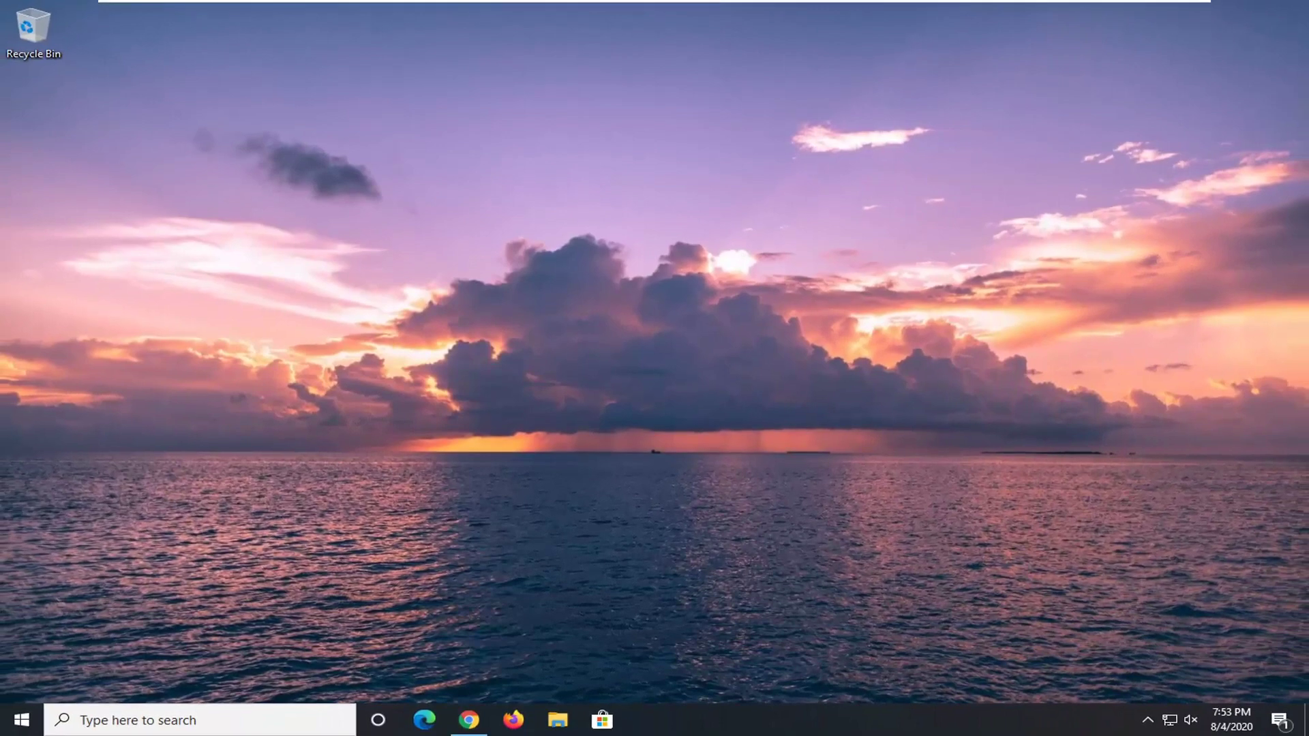
Step: In Chrome, go to google.com and search for 'discord download'
left_click(470, 718)
left_click(259, 42)
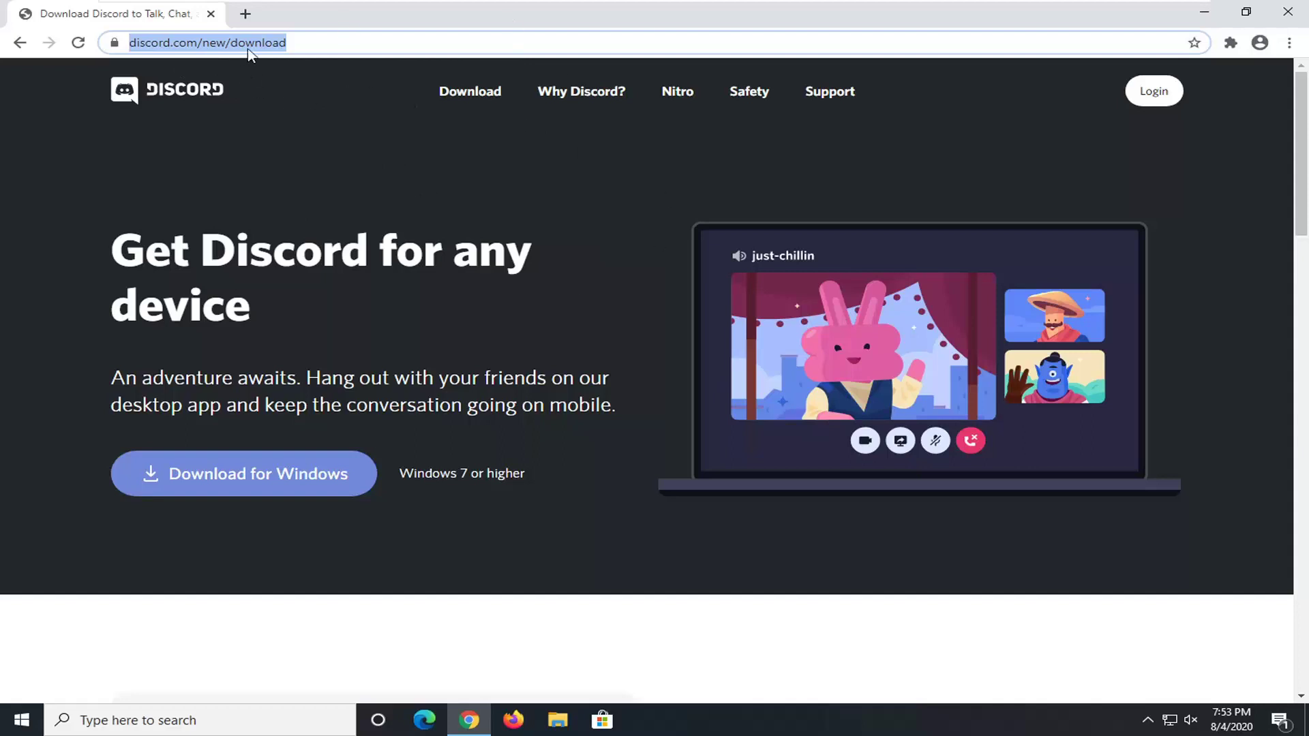
type("google.c")
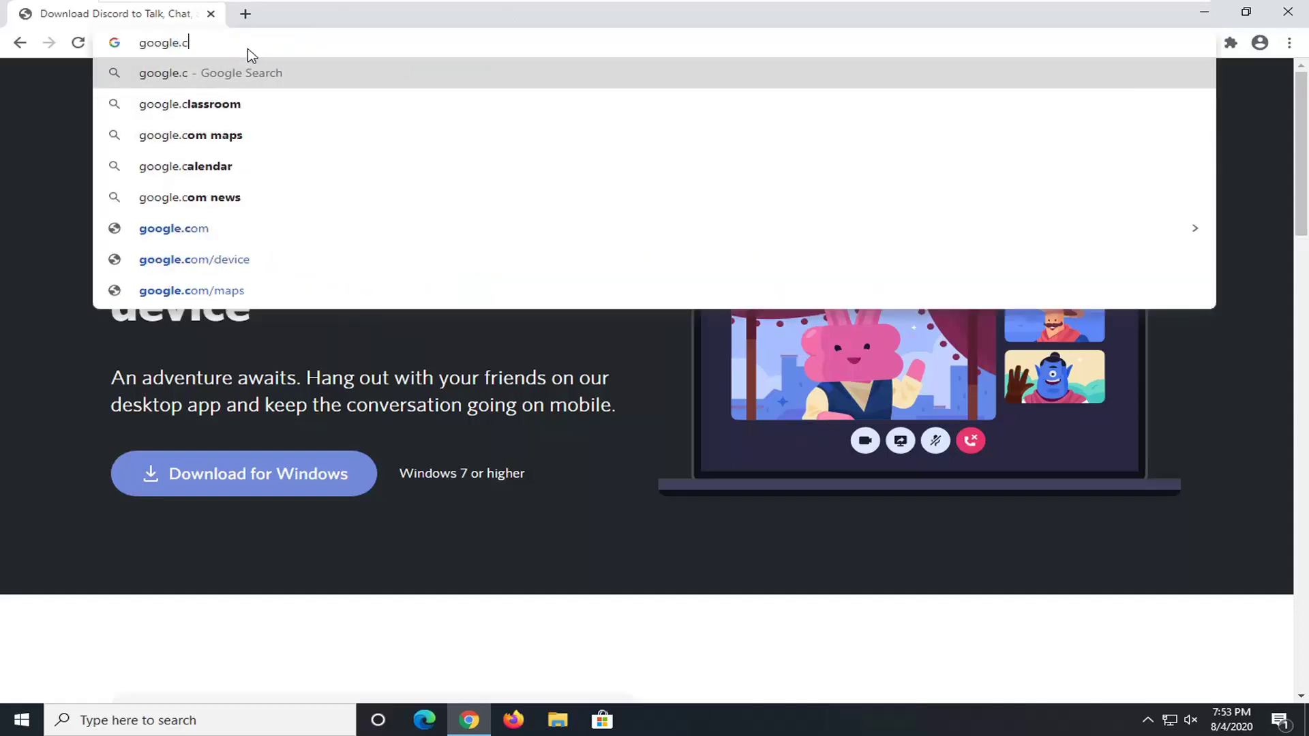
type("om")
key("Return")
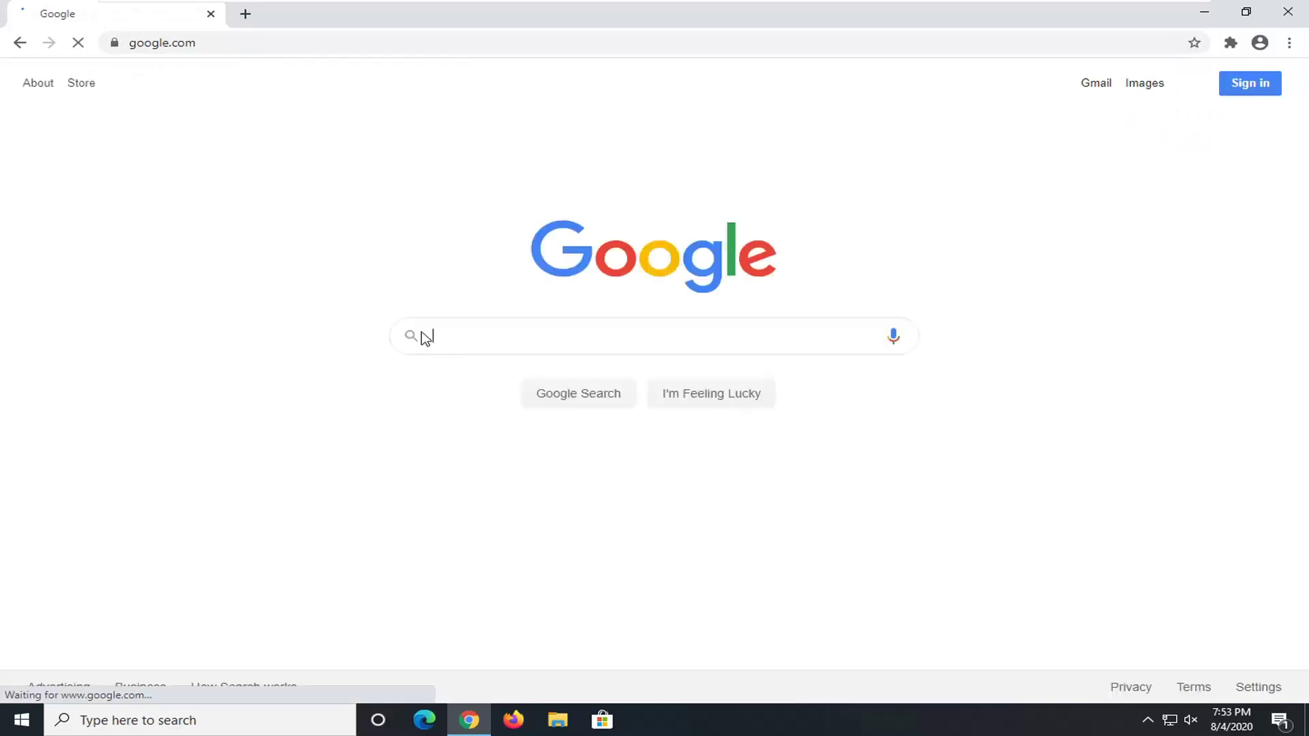
type("discord d")
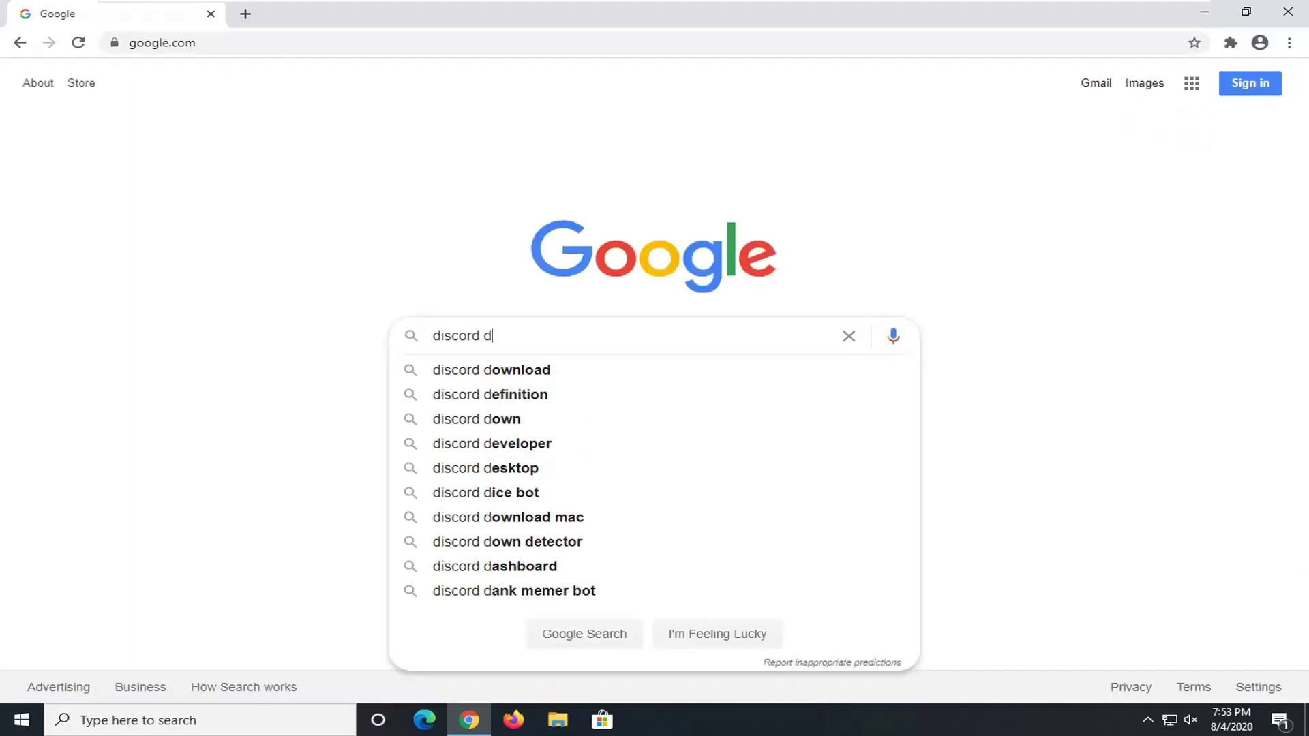
type("ownload")
key("Return")
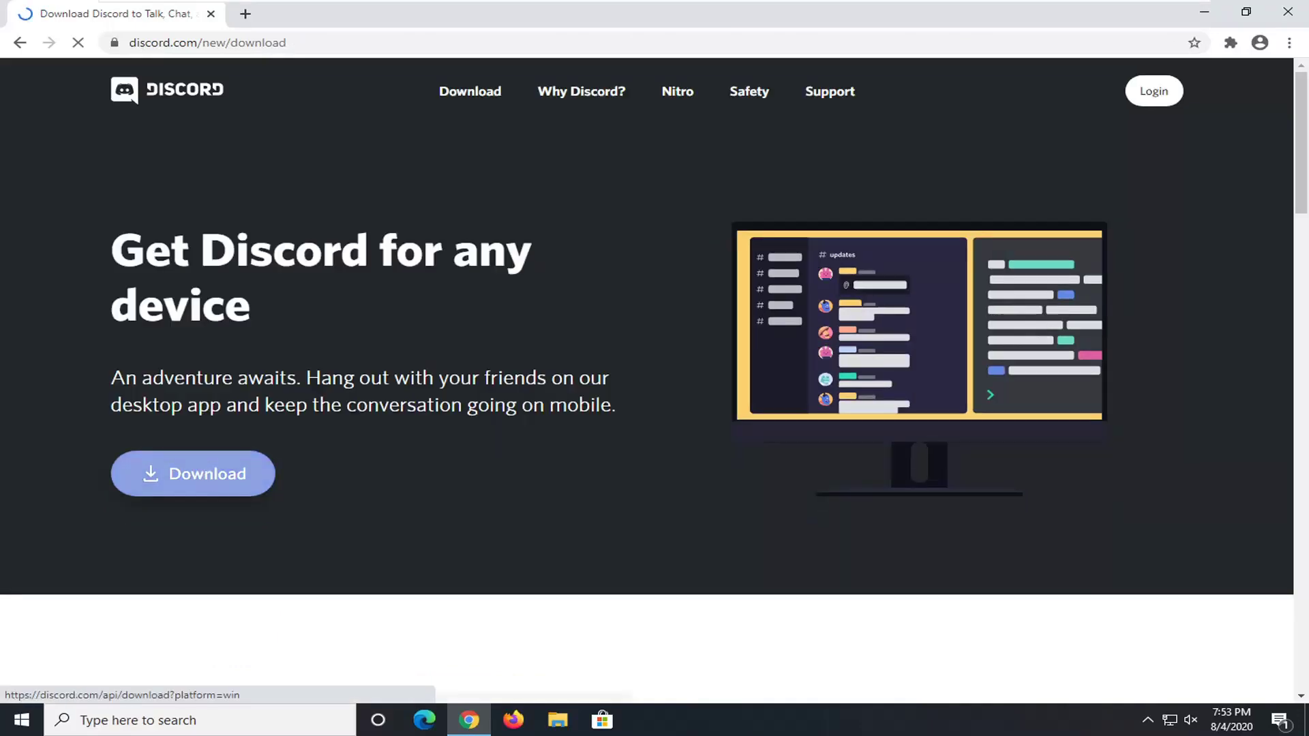
Step: Download the Discord installer for Windows from discord.com
left_click(193, 474)
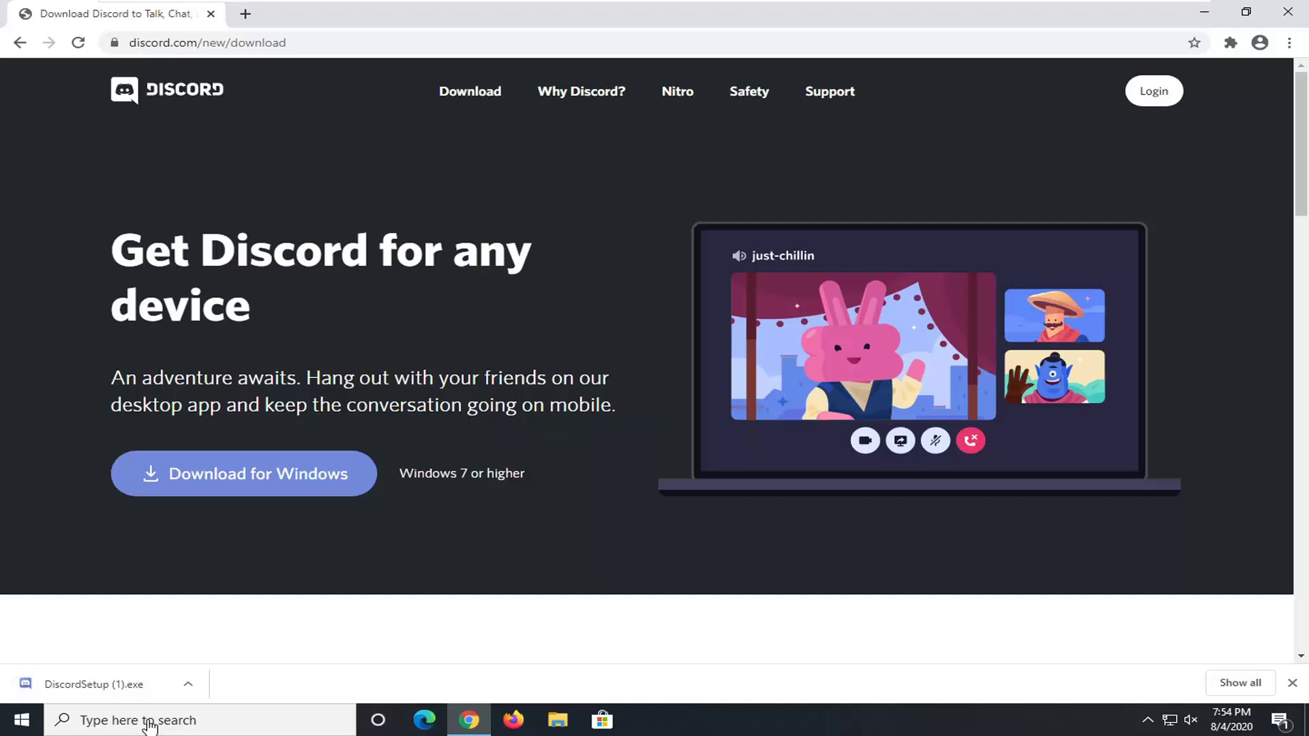
Step: Launch DiscordSetup (1).exe and allow it to Run past the security warning
left_click(107, 684)
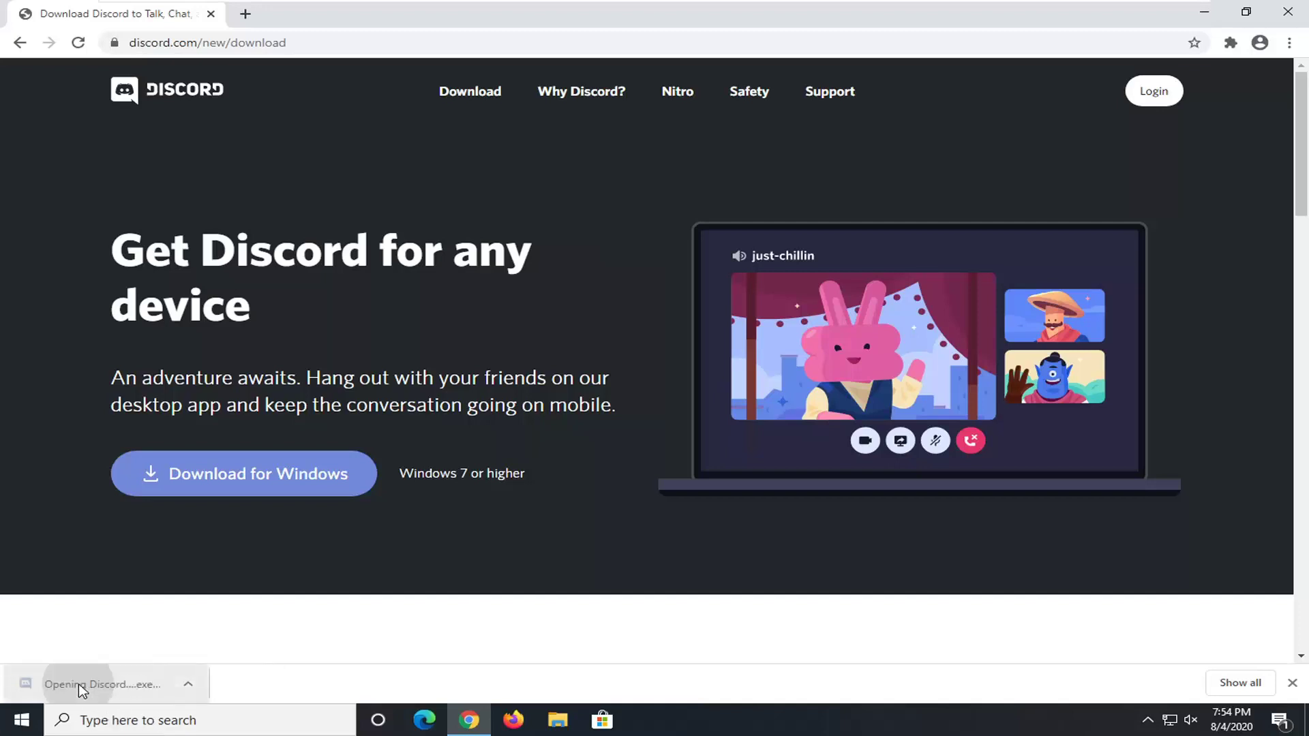
left_click(711, 375)
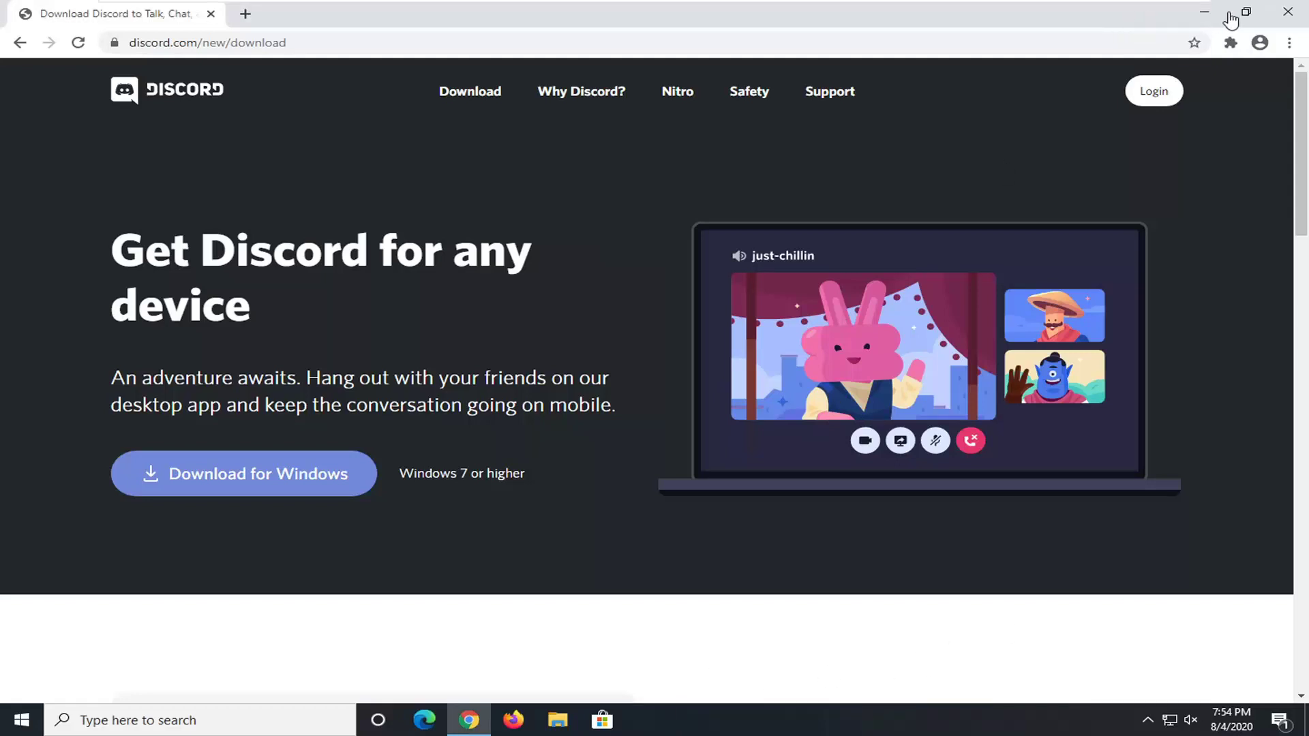
Step: Minimize Chrome to watch the Discord installer load
left_click(1209, 14)
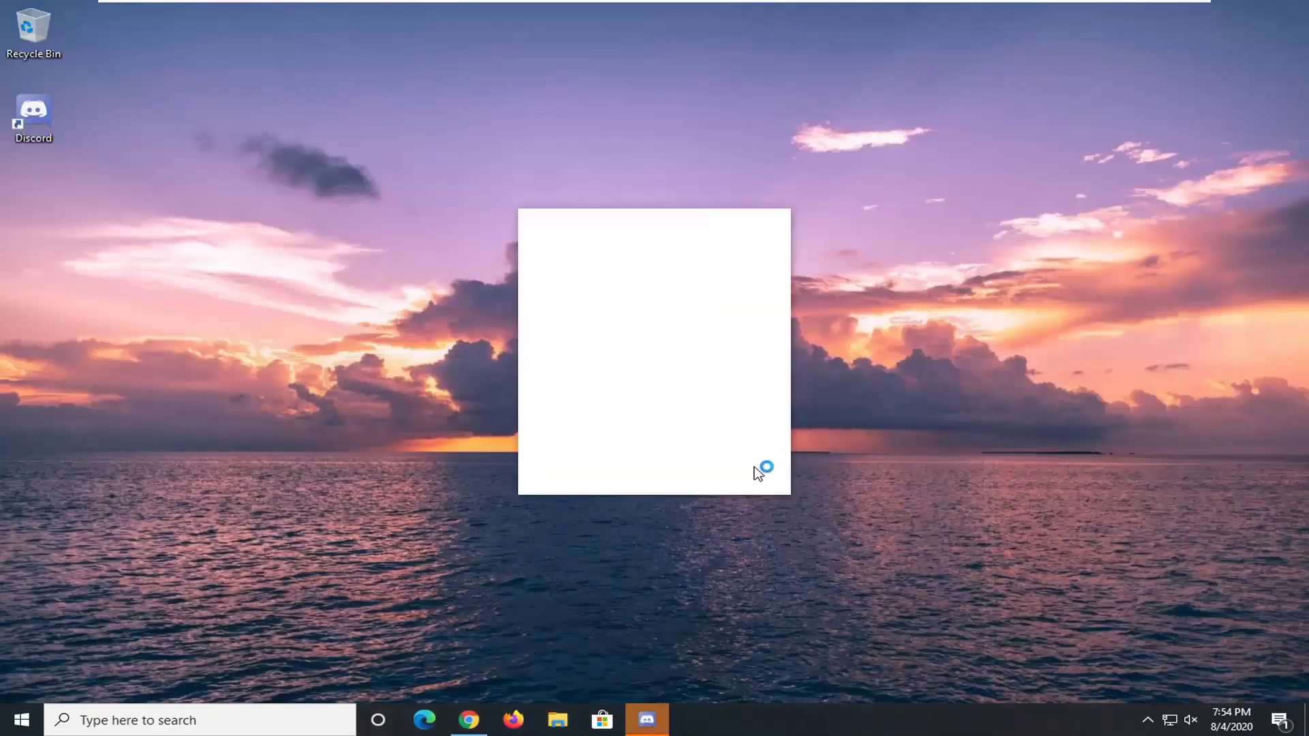